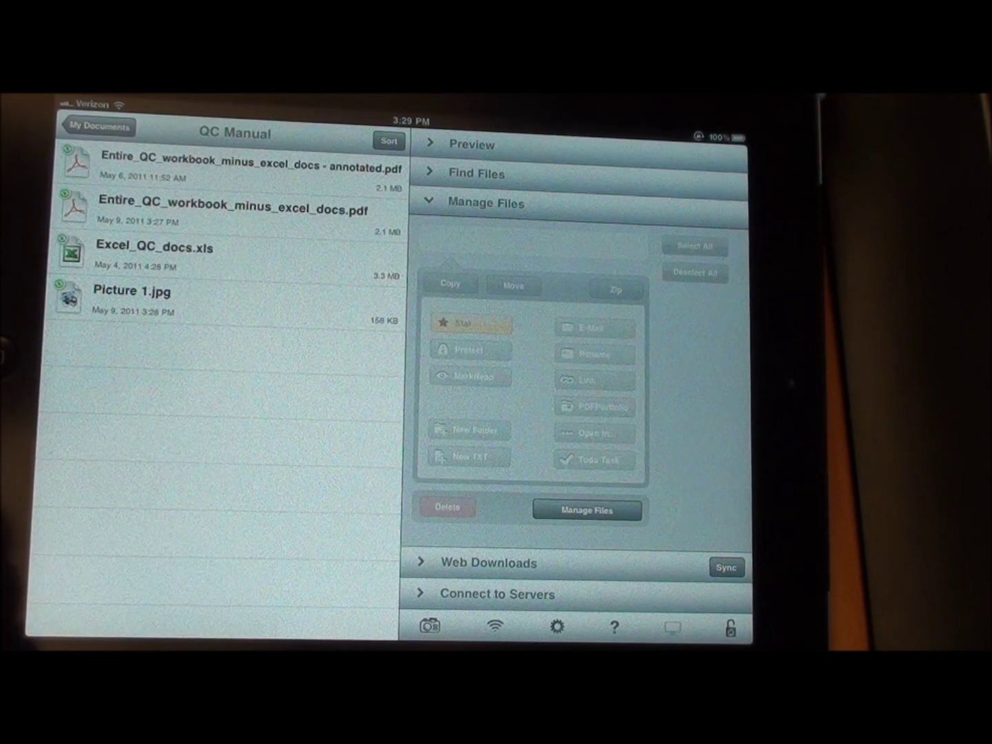
Step: Import the desk photo from Camera Roll into the QC Manual folder as Picture 2.jpg
left_click(435, 627)
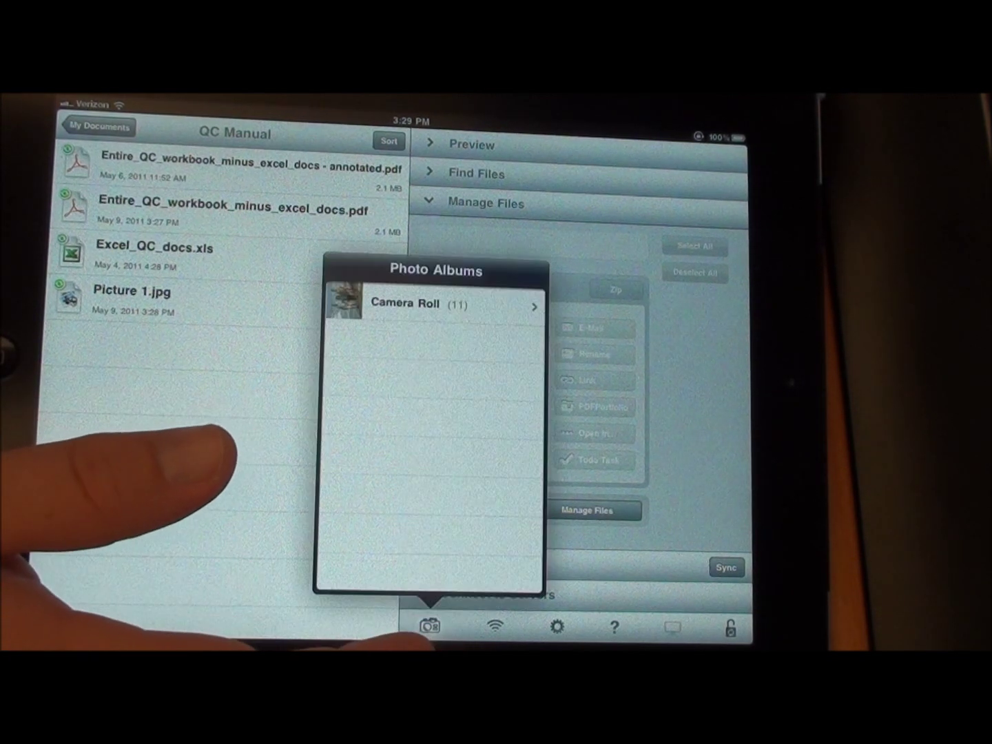
left_click(434, 301)
left_click(352, 419)
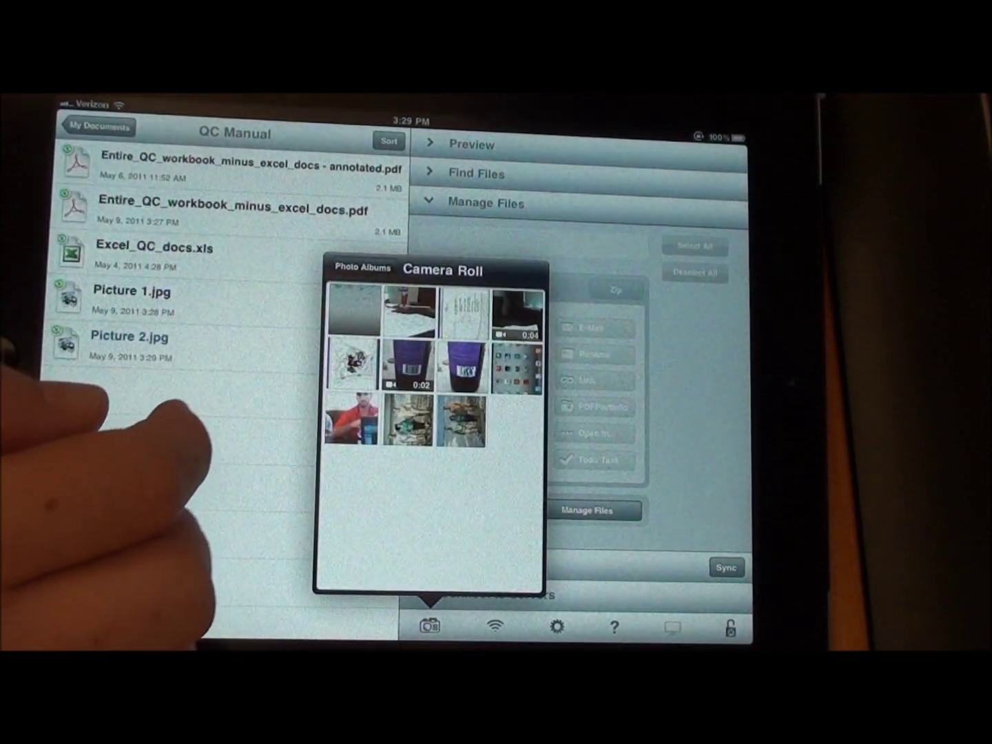
left_click(408, 365)
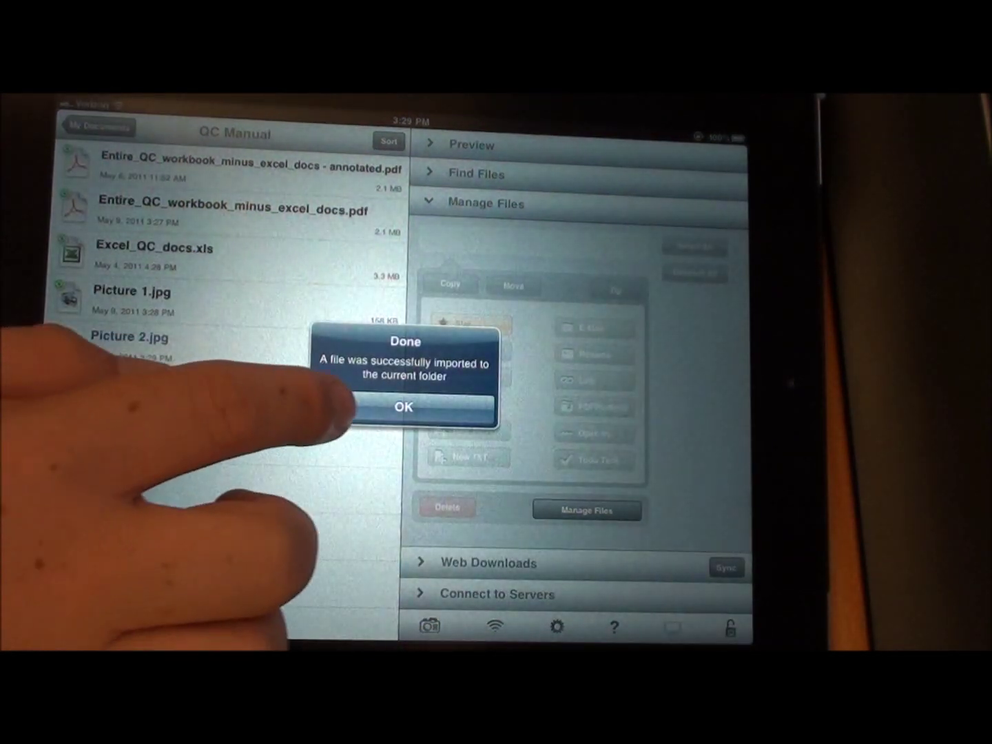
left_click(404, 406)
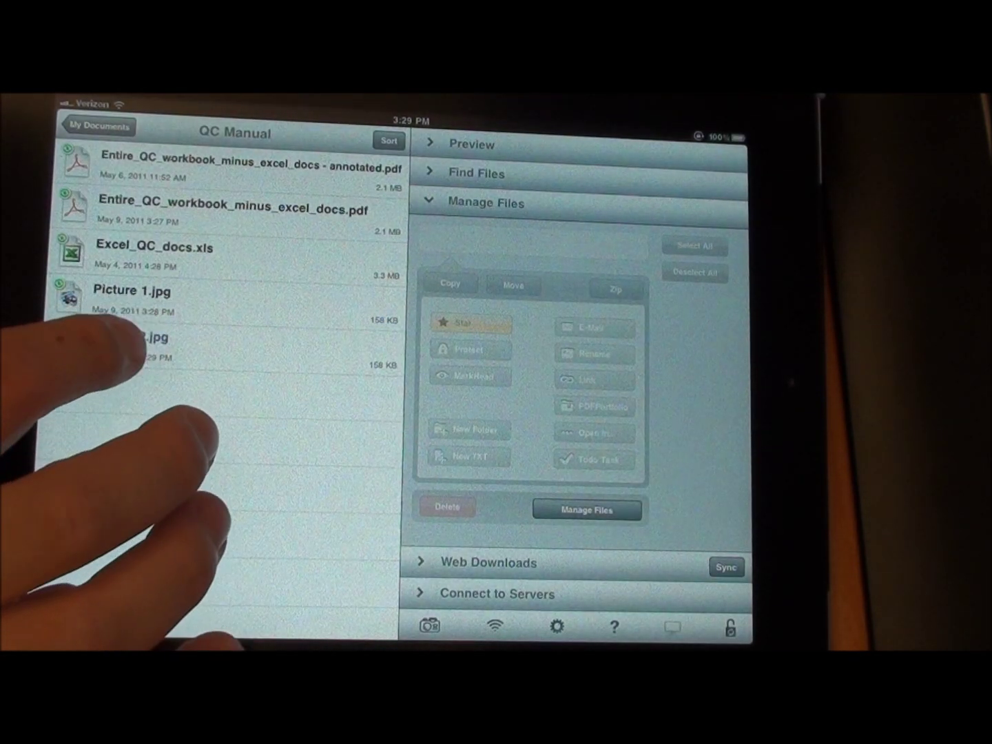
Step: Preview the imported Picture 2.jpg, then close the viewer
left_click(130, 345)
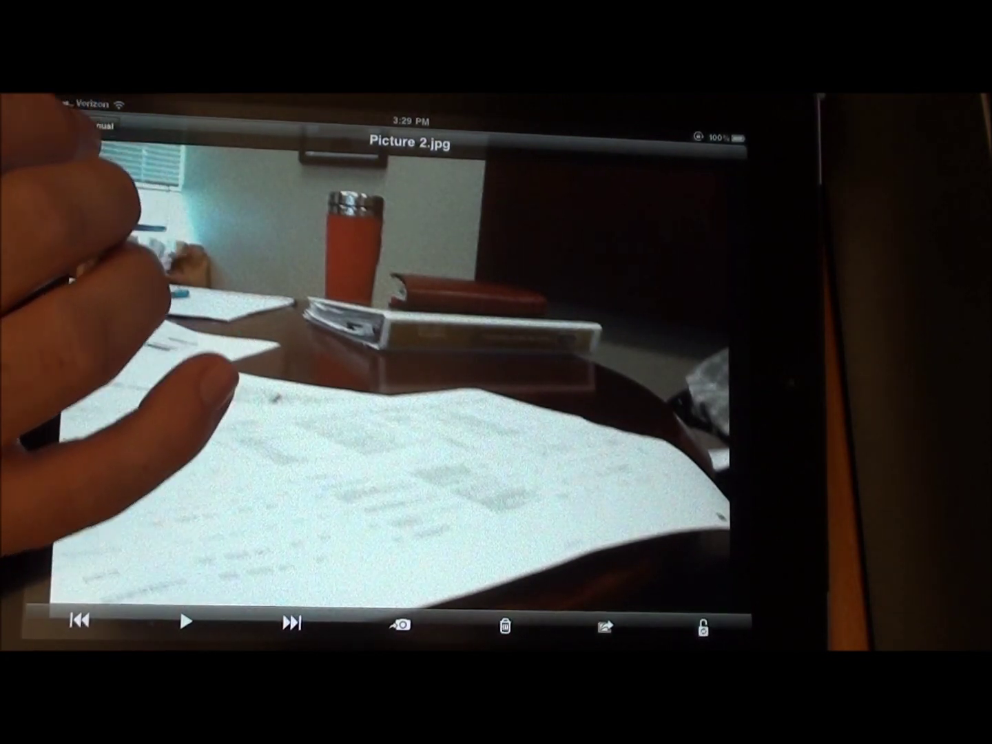
left_click(93, 126)
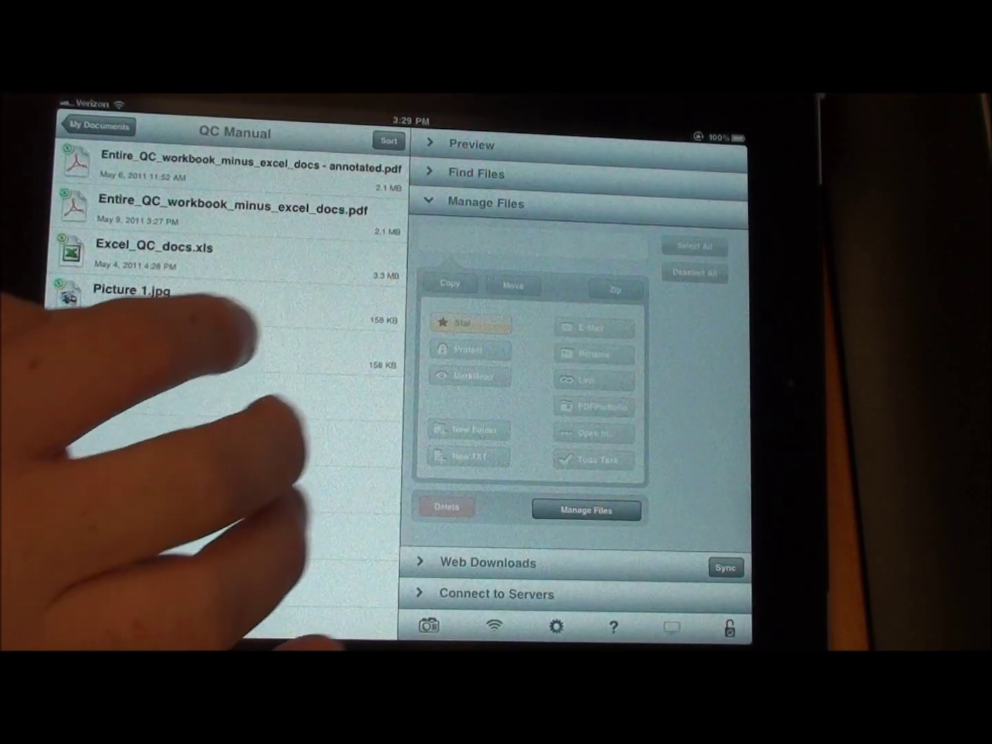
left_click(586, 510)
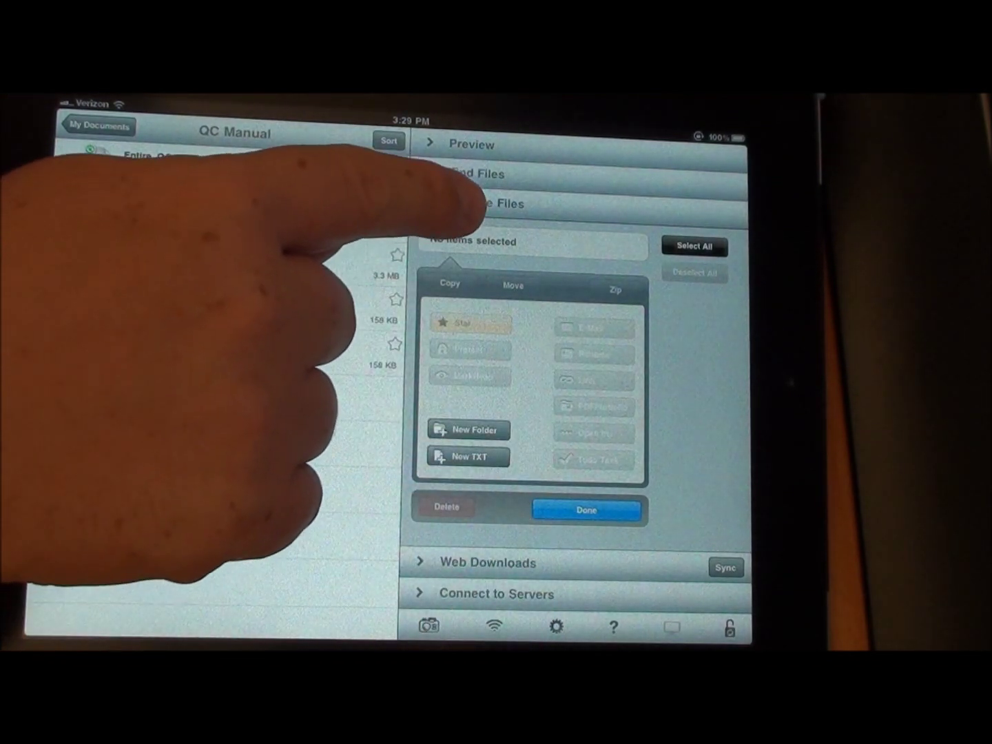
Step: Select Picture 2.jpg and bring up its rename prompt
left_click(116, 341)
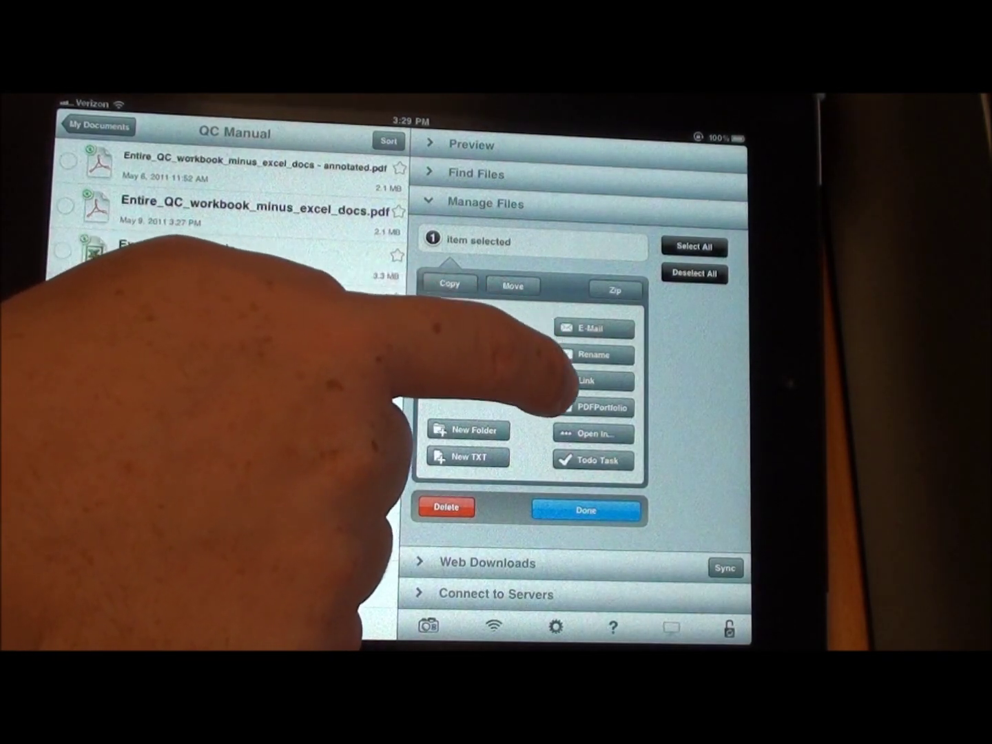
left_click(593, 355)
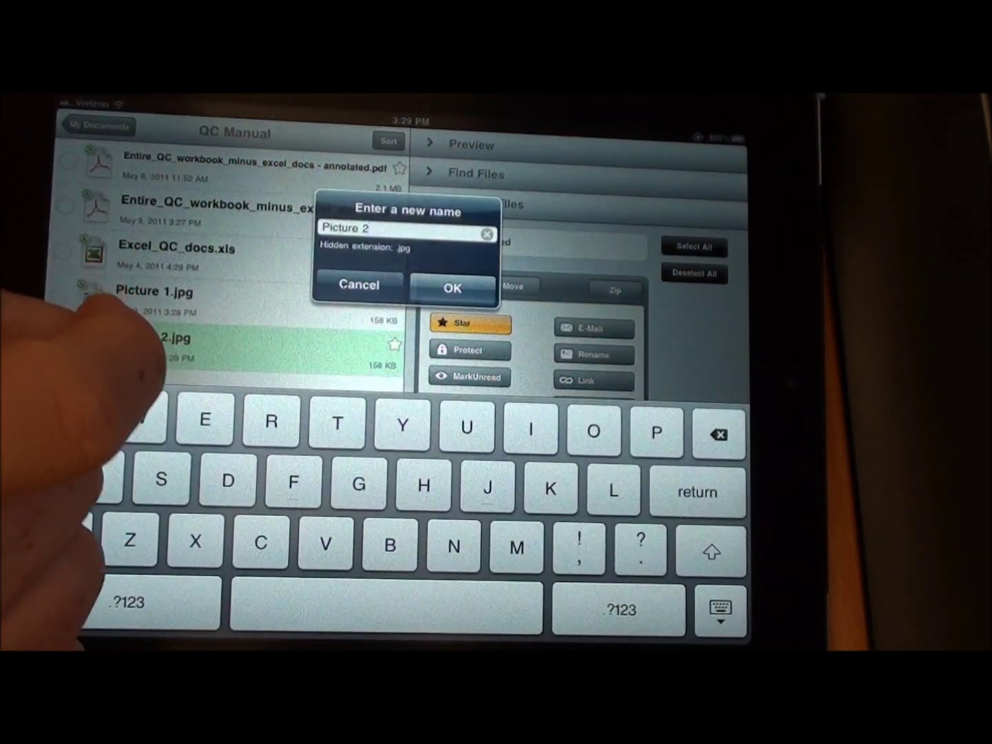
Step: Replace the name 'Picture 2' with '2011-05-09 #3' and confirm it
key("BackSpace")
key("BackSpace")
key("BackSpace")
key("BackSpace")
key("BackSpace")
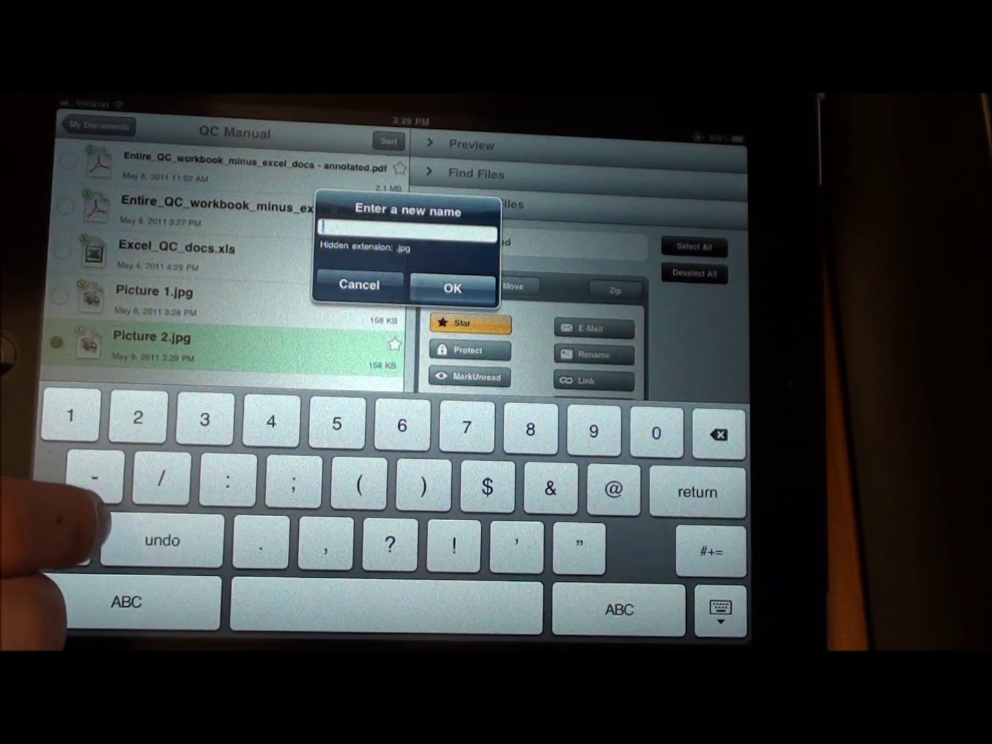
type("2011-")
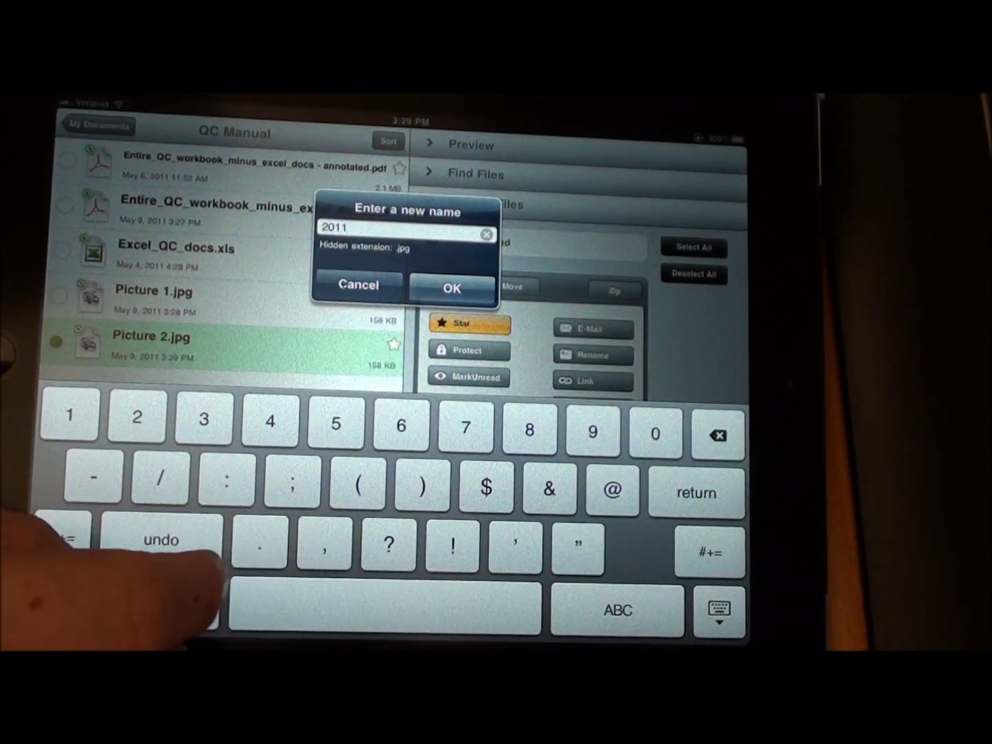
type("0")
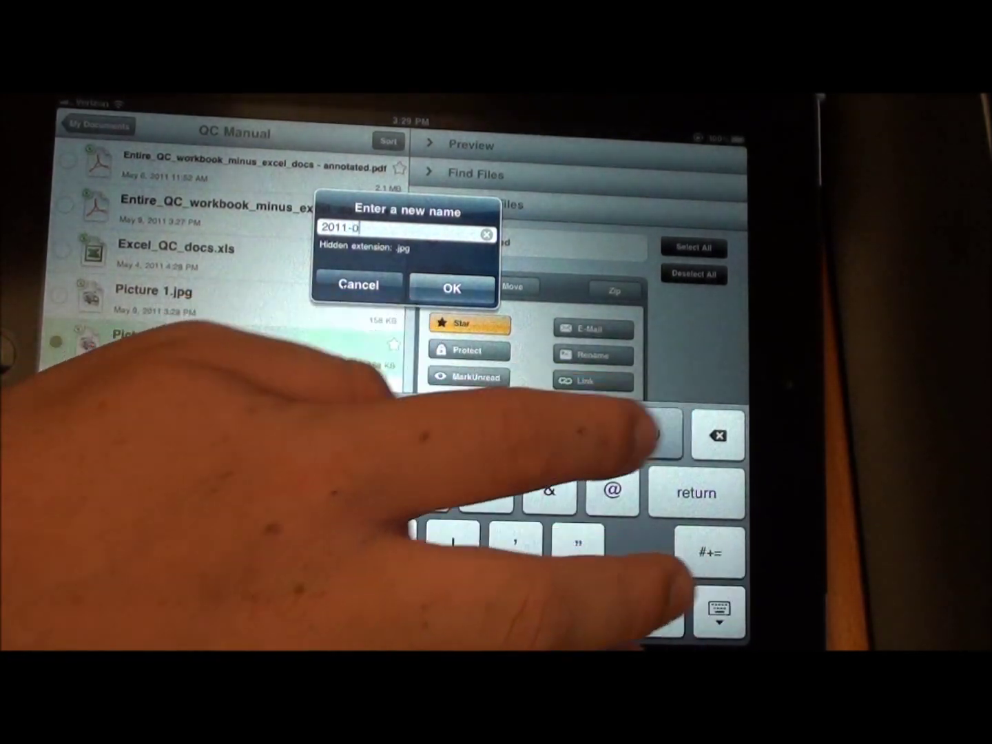
type("50")
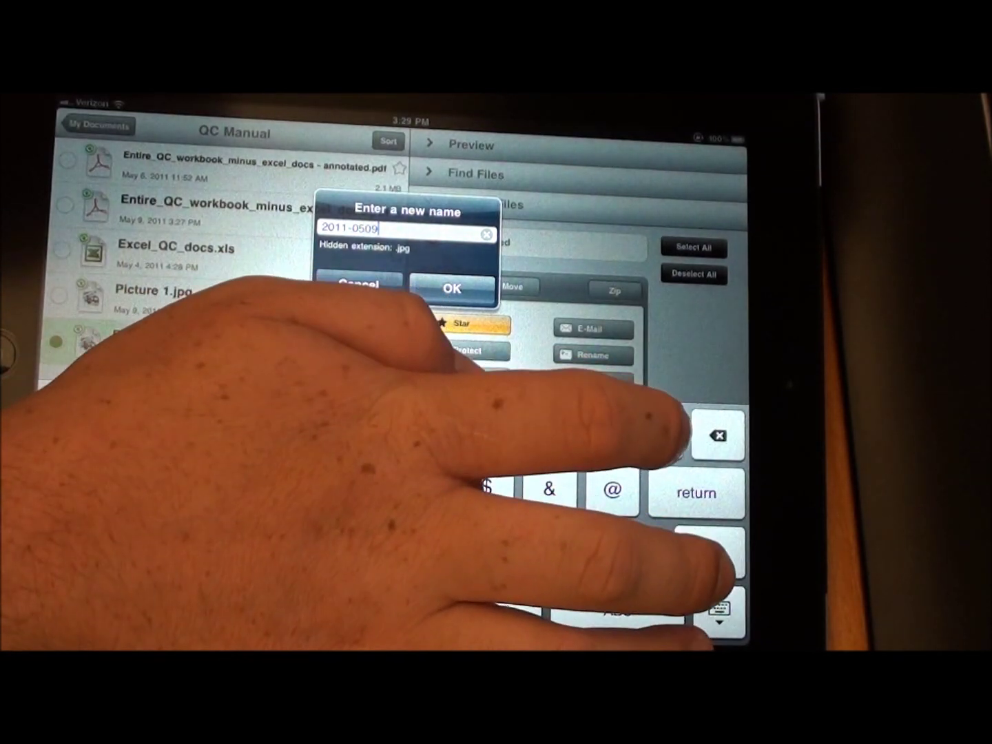
type("9")
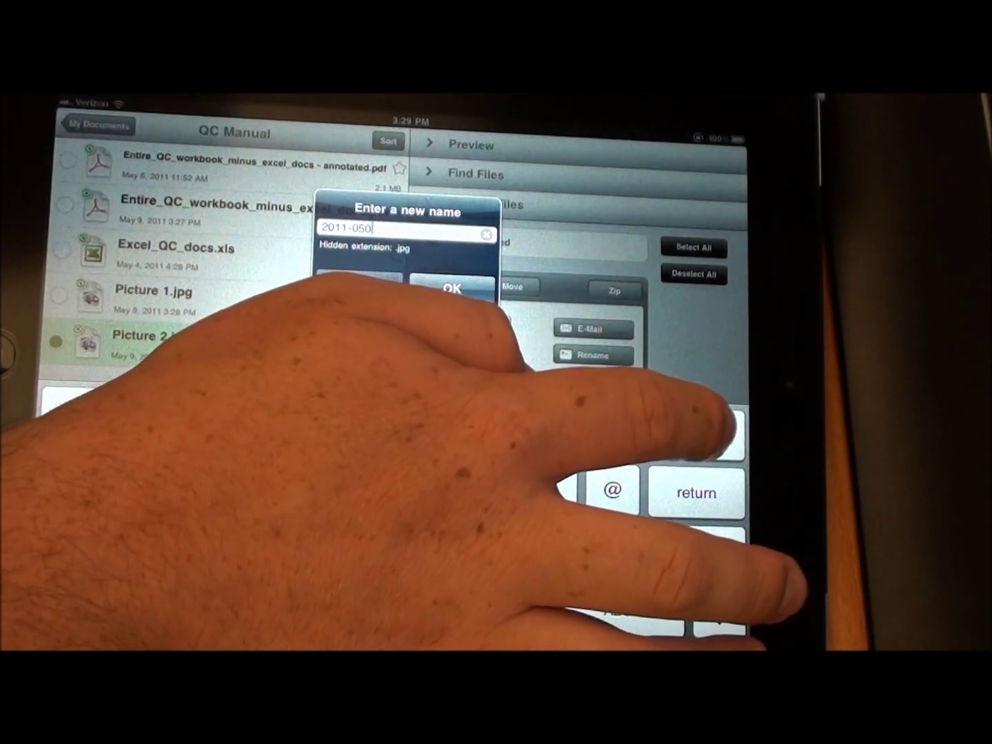
key("BackSpace")
key("BackSpace")
type("-")
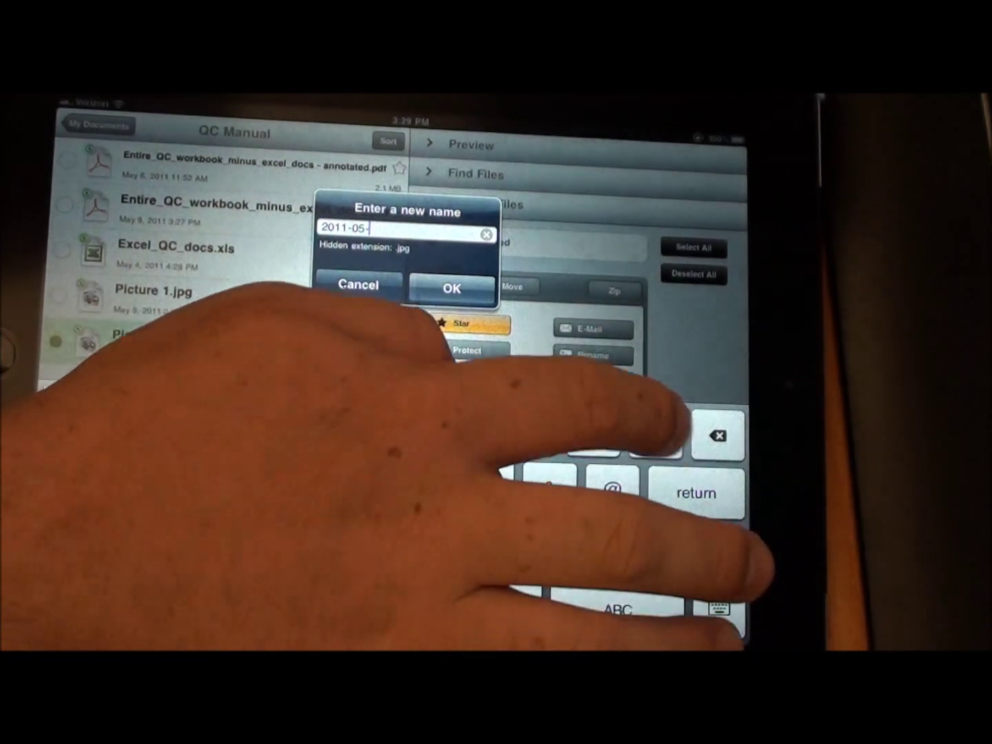
type("09")
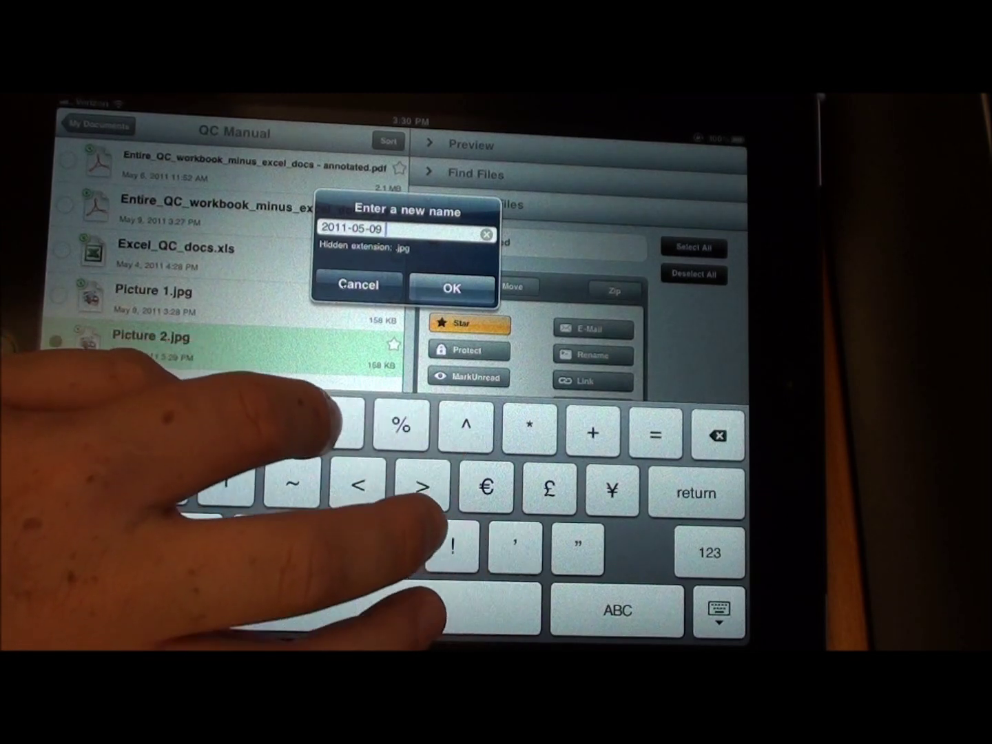
left_click(336, 422)
left_click(61, 541)
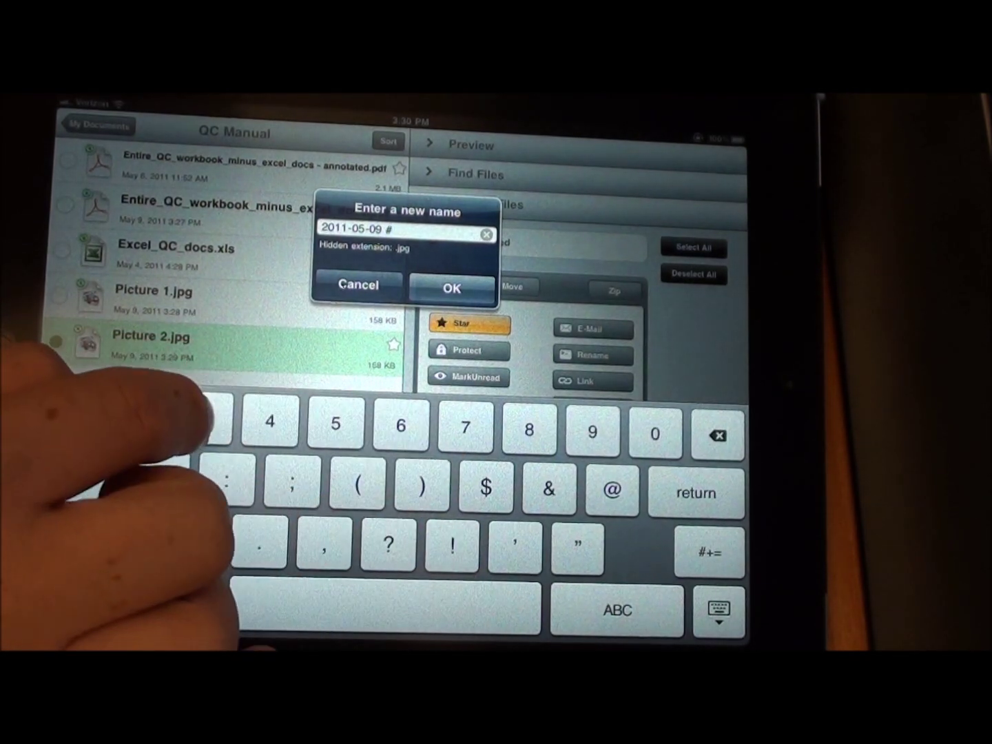
type("3")
left_click(446, 288)
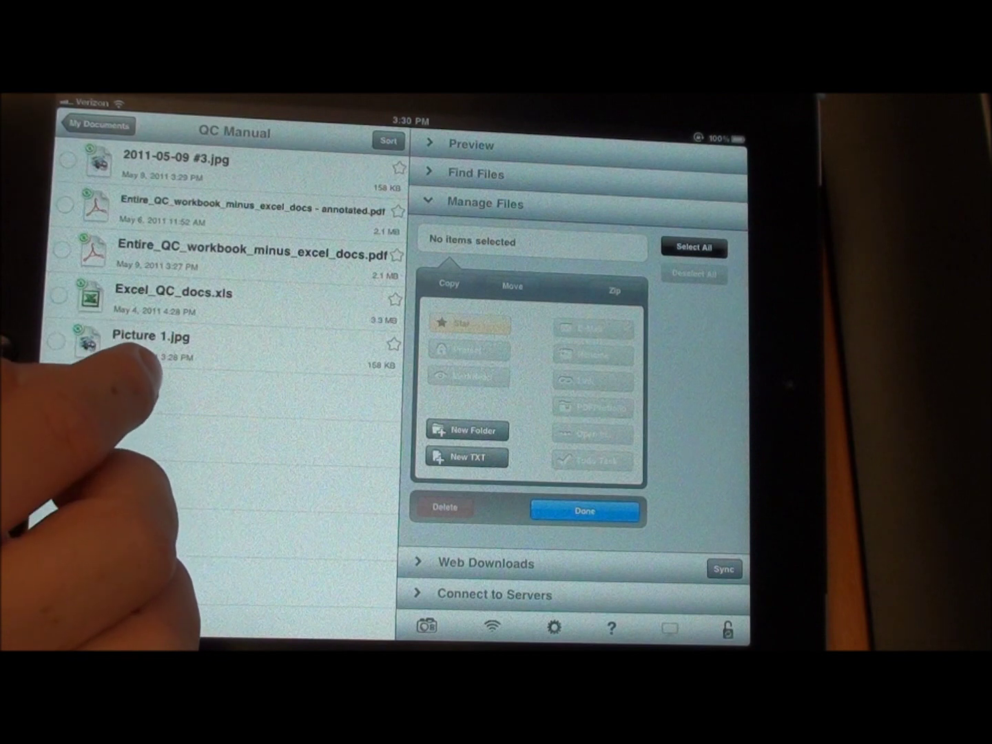
Step: Select Picture 1.jpg and delete it, confirming the removal
left_click(124, 341)
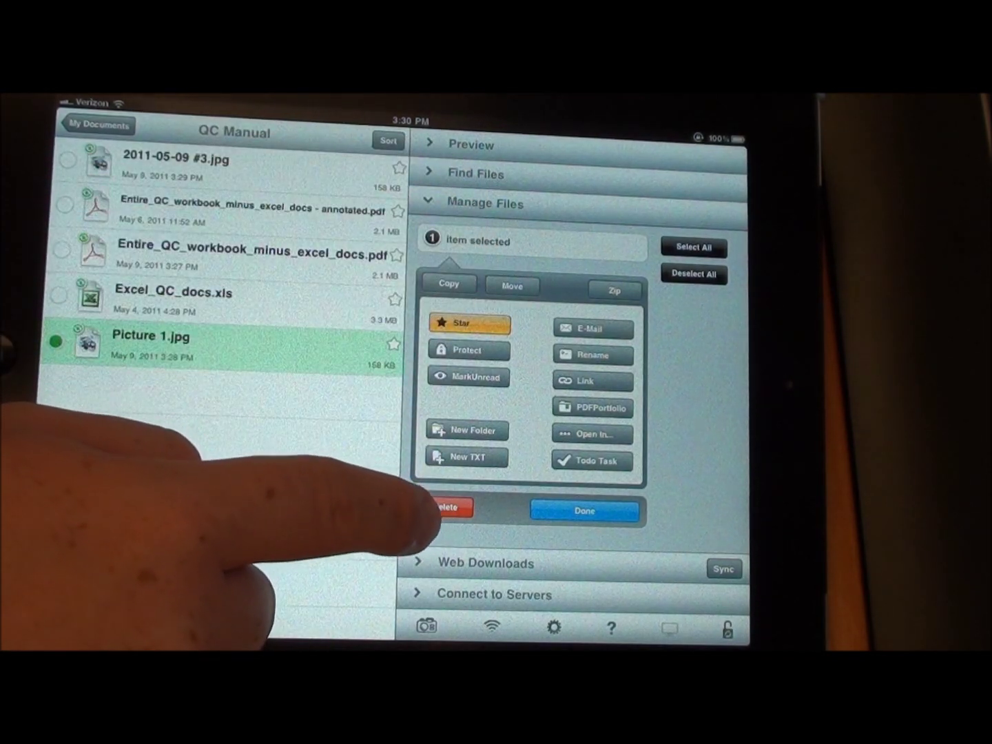
left_click(444, 507)
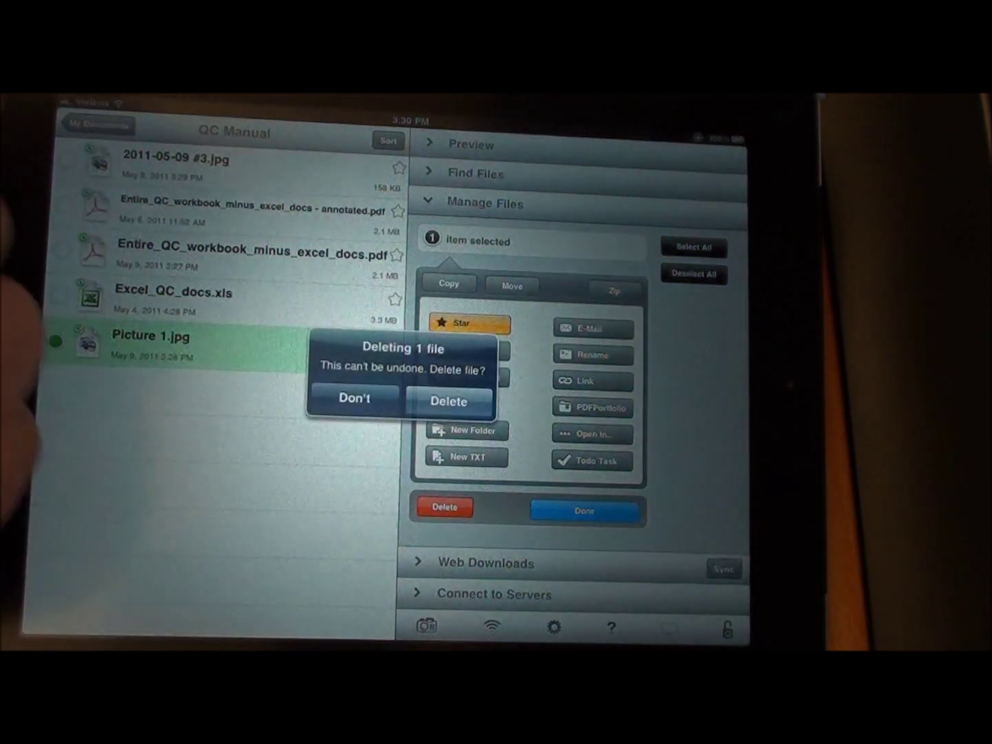
left_click(449, 401)
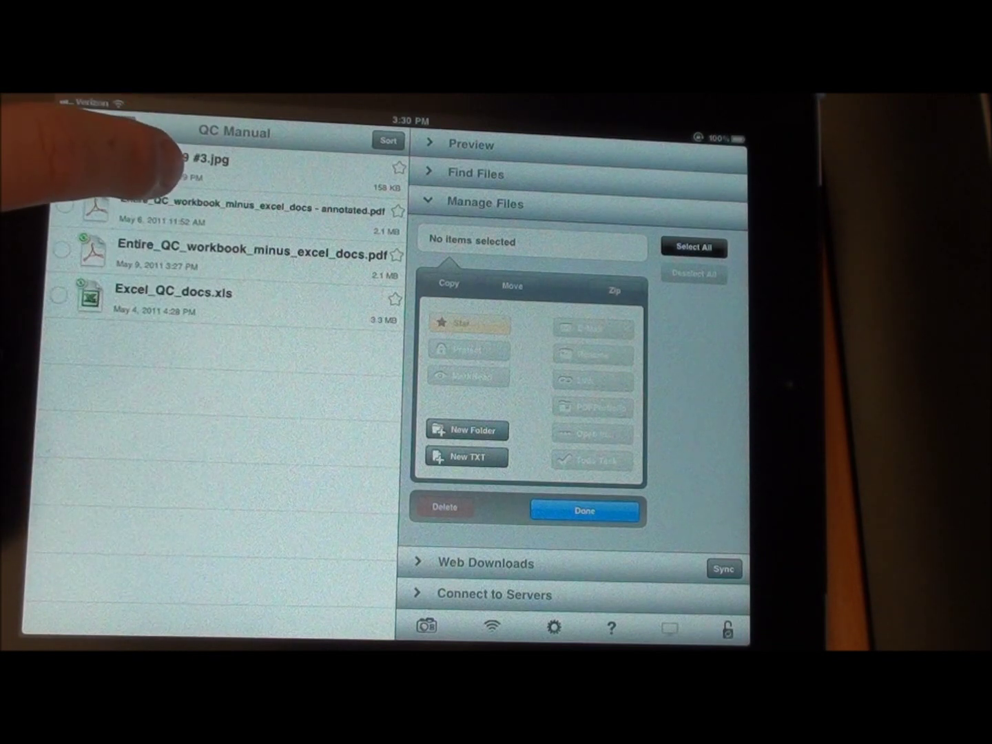
Step: Send 2011-05-09 #3.jpg as an email attachment to the suggested contact
left_click(179, 158)
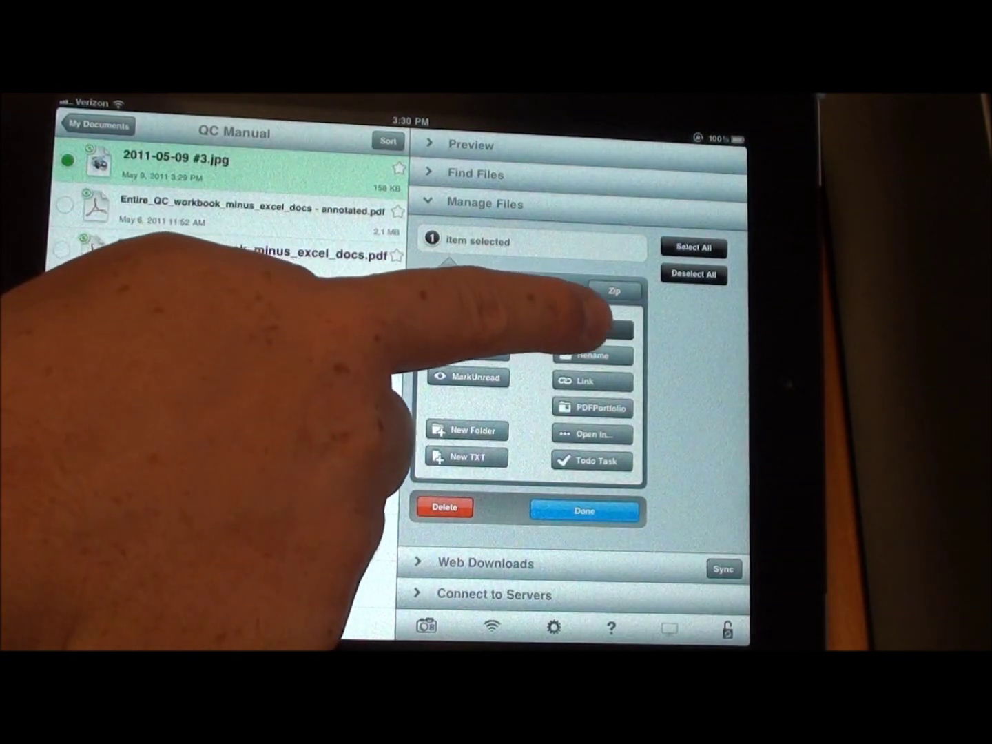
left_click(589, 319)
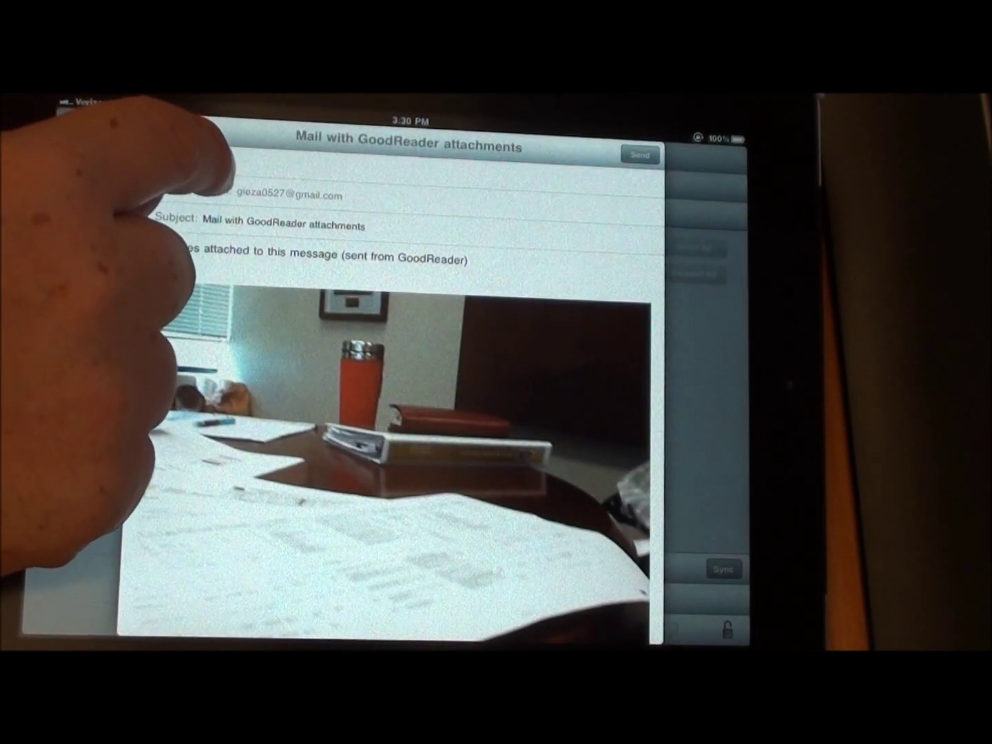
left_click(248, 159)
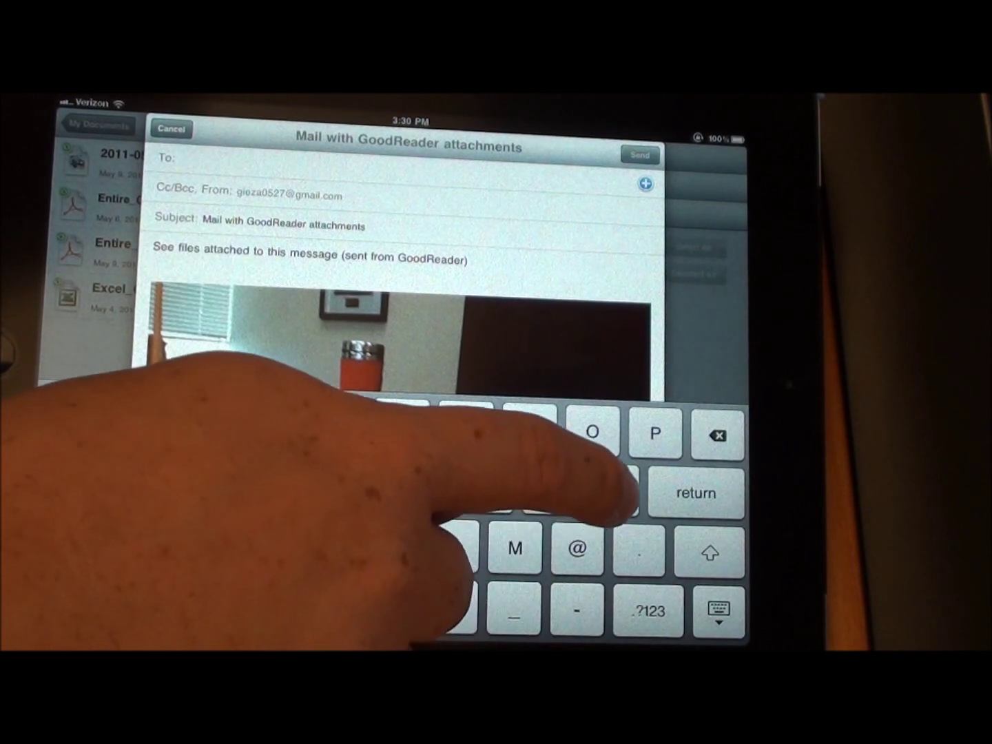
type("le")
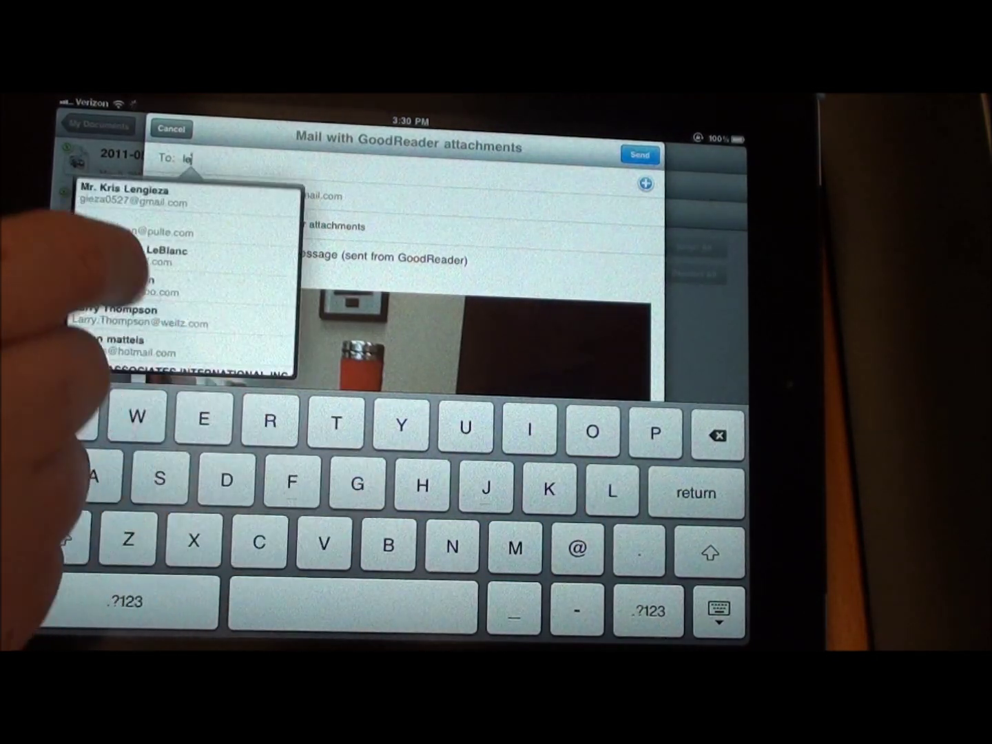
left_click(155, 195)
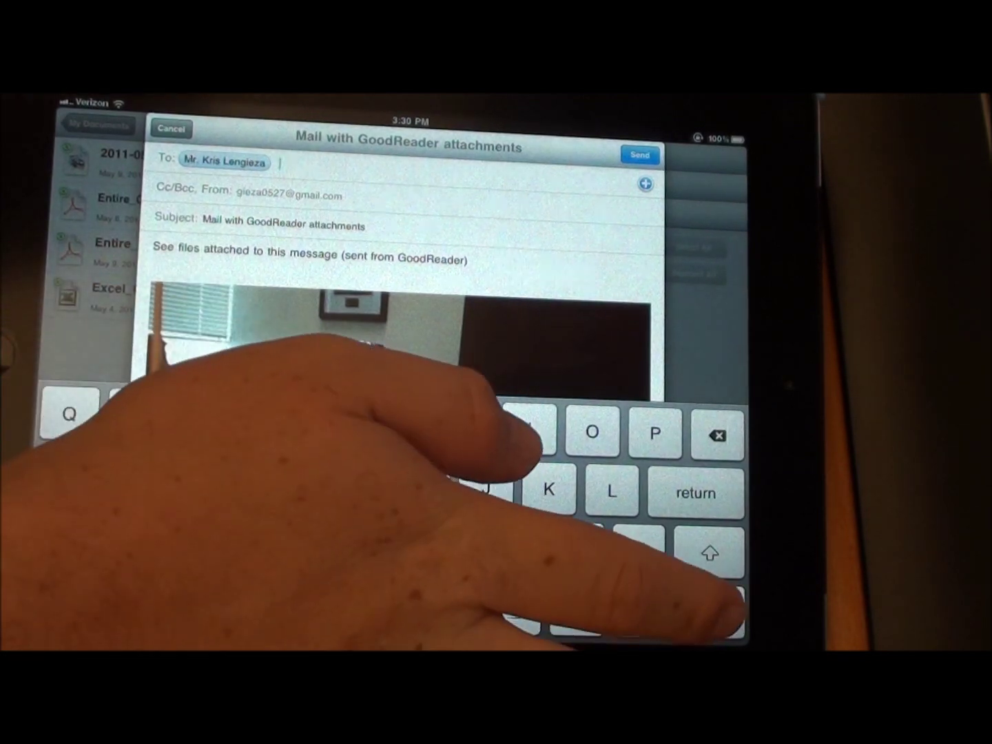
left_click(639, 154)
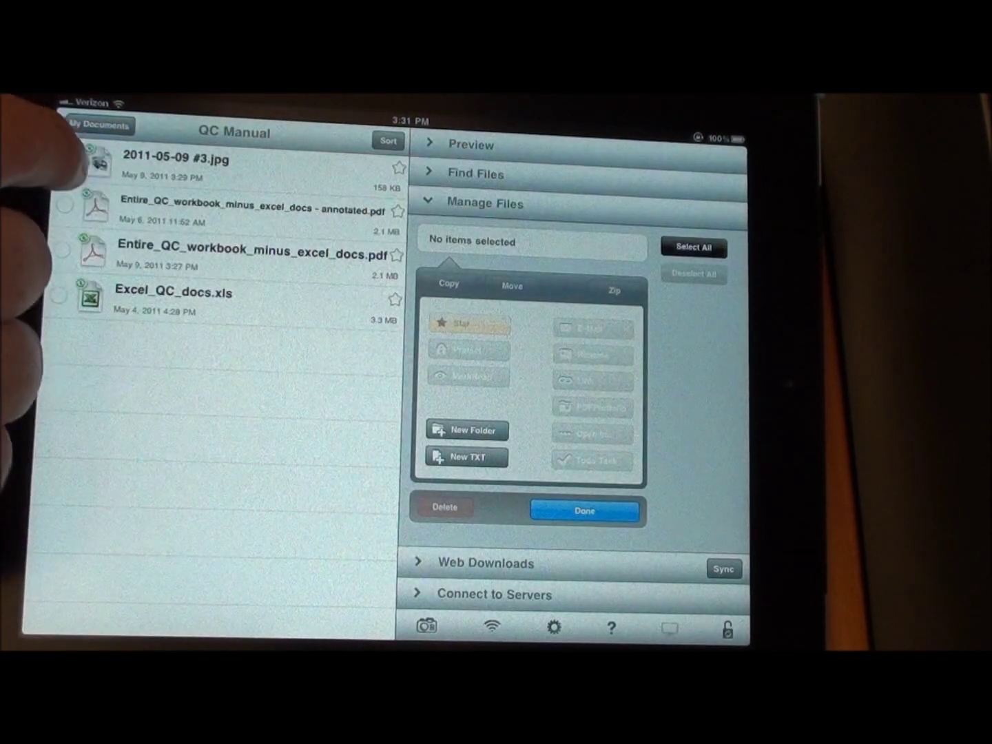
Step: Select 2011-05-09 #3.jpg again in the file manager
left_click(65, 160)
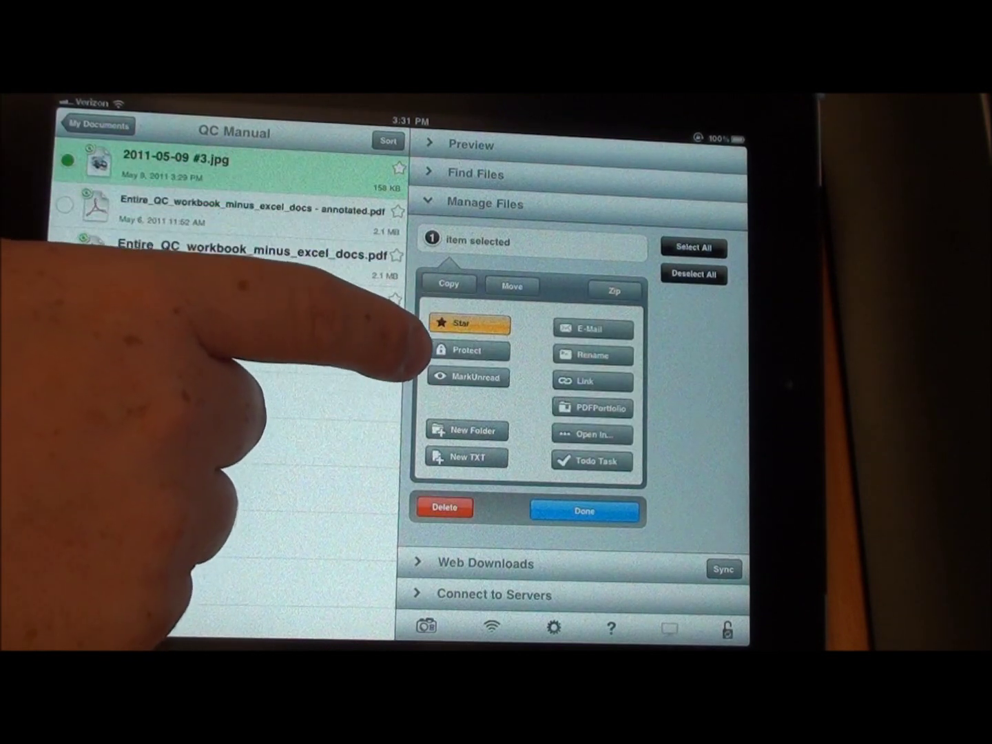